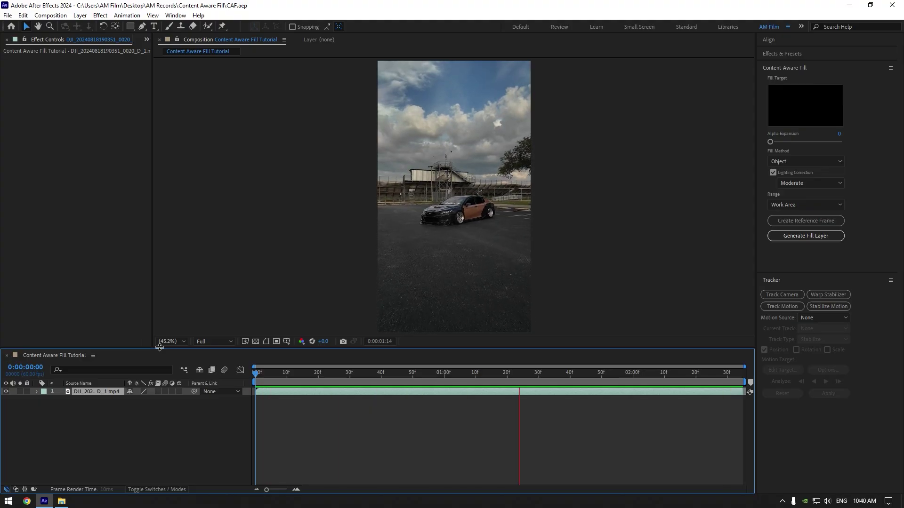
Stop the preview and return the playhead to the clip's first frame.
key(space)
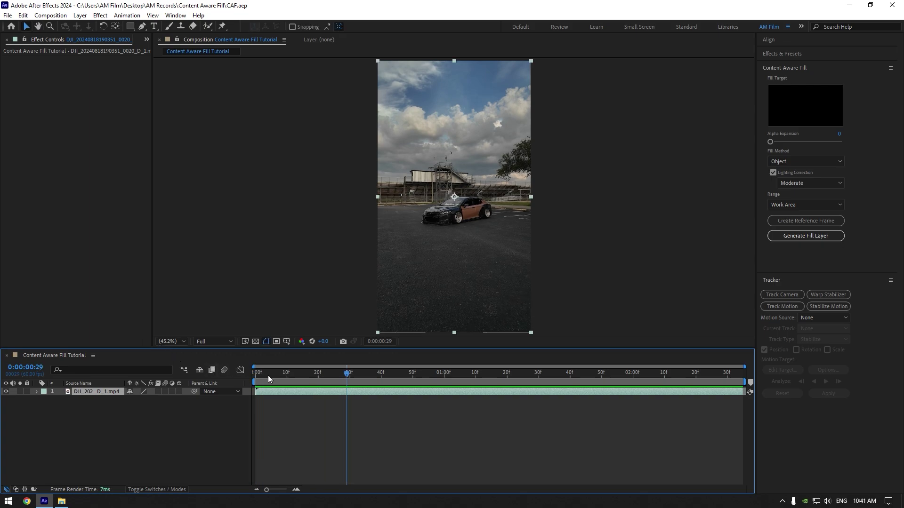
mouse_move(268, 379)
mouse_down()
mouse_move(470, 378)
mouse_move(250, 376)
mouse_up()
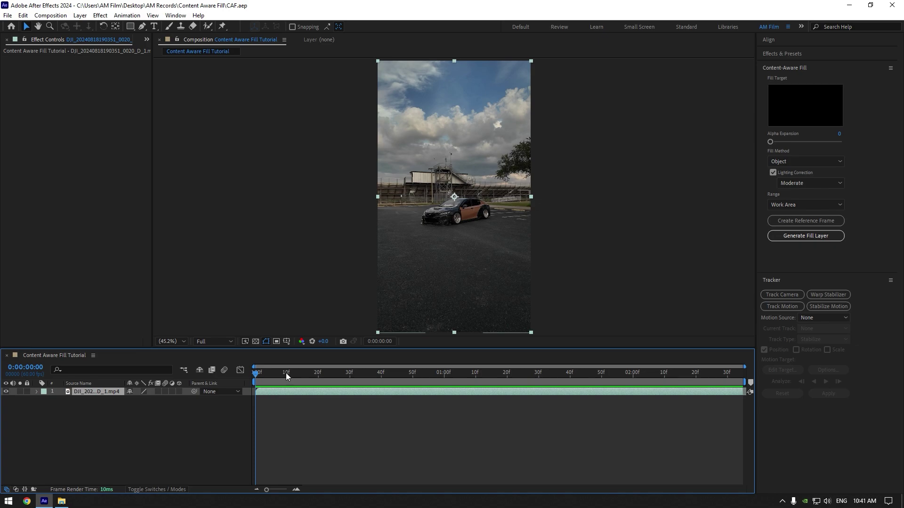
key(g)
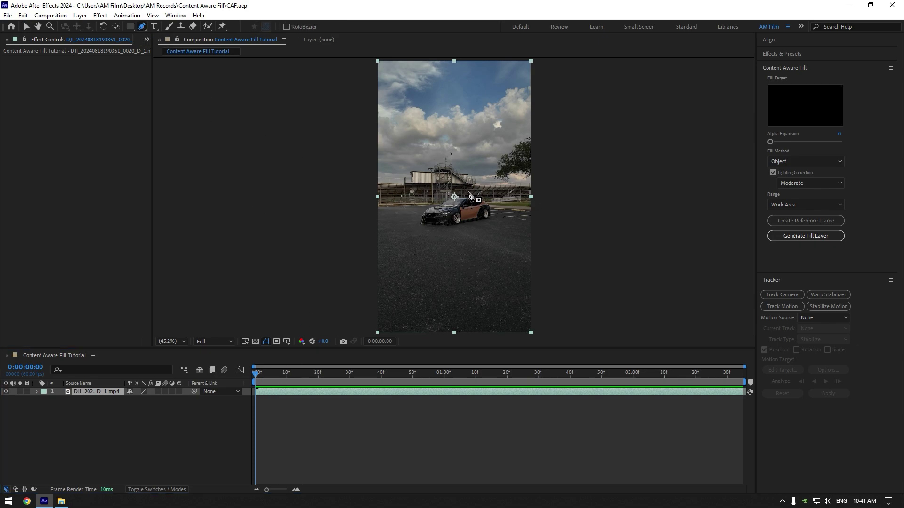
key(v)
Search the effects for 'mocha'.
key(ctrl+space)
text(mocha)
key(Escape)
Launch Mocha AE on the clip and select the X-spline tool.
click(58, 88)
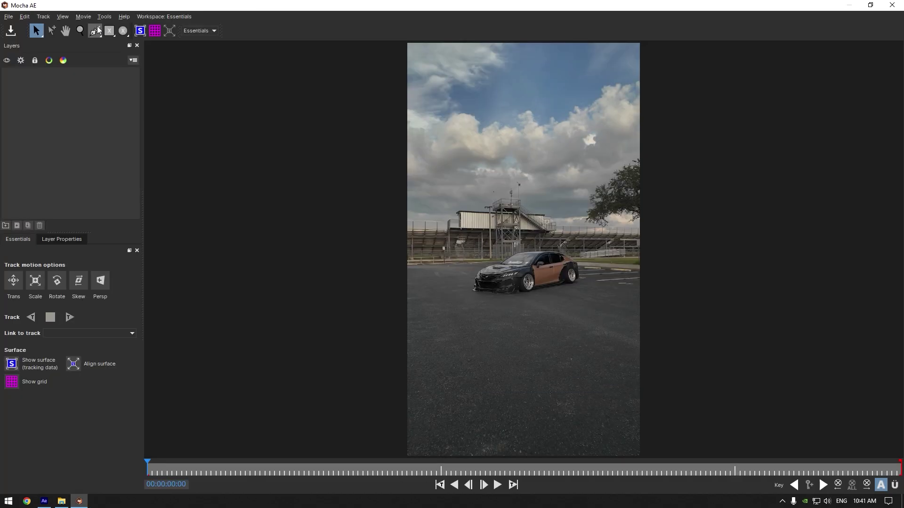
click(98, 29)
scroll(503, 259, up, 2)
Draw a closed six-point X-spline around the car and track it forward.
click(447, 262)
click(446, 280)
click(442, 323)
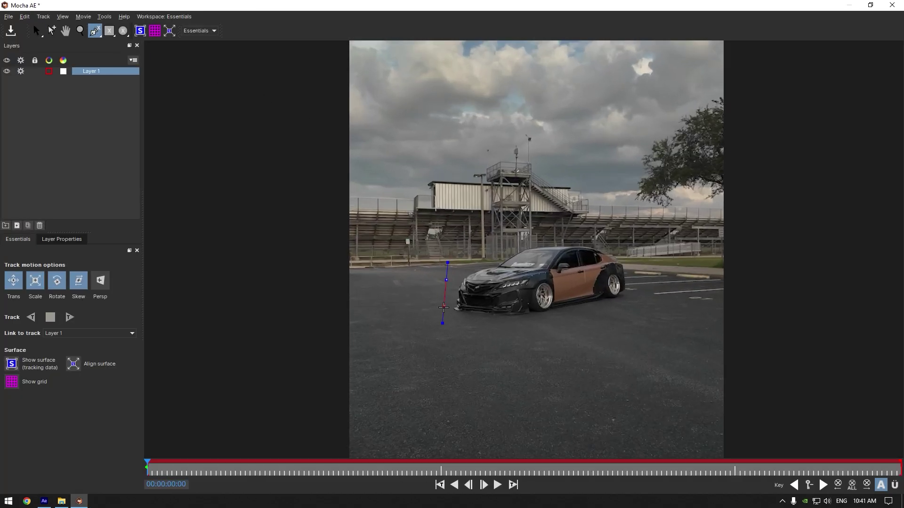
click(518, 328)
click(640, 292)
click(546, 236)
right_click(484, 253)
key(s)
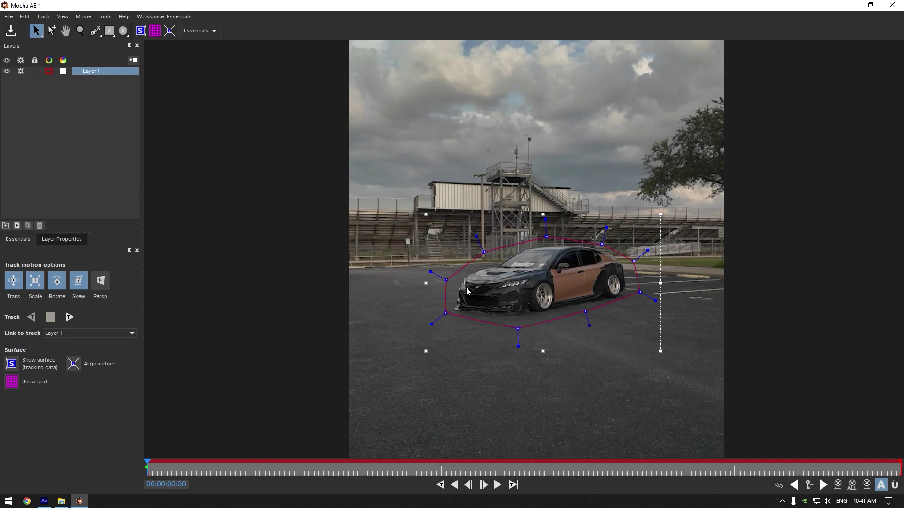
click(75, 318)
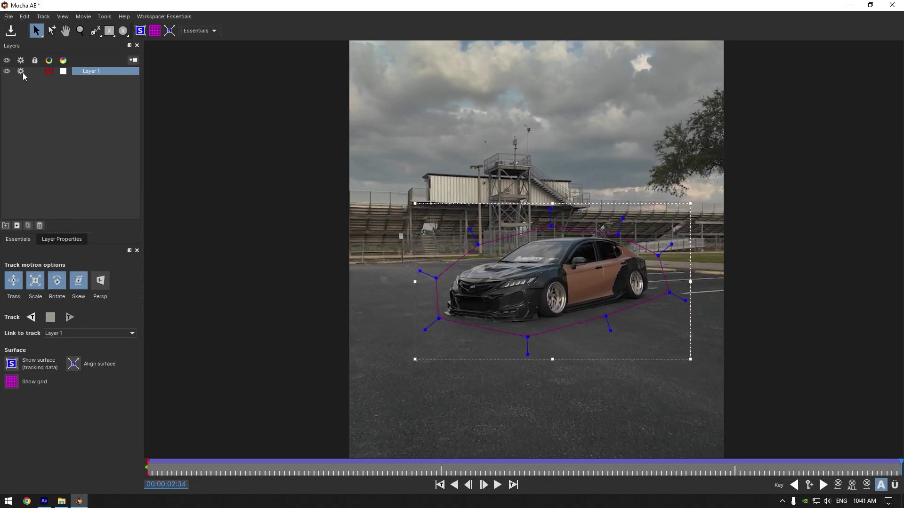
Close Mocha and create AE masks from the tracked Matte shape.
click(892, 6)
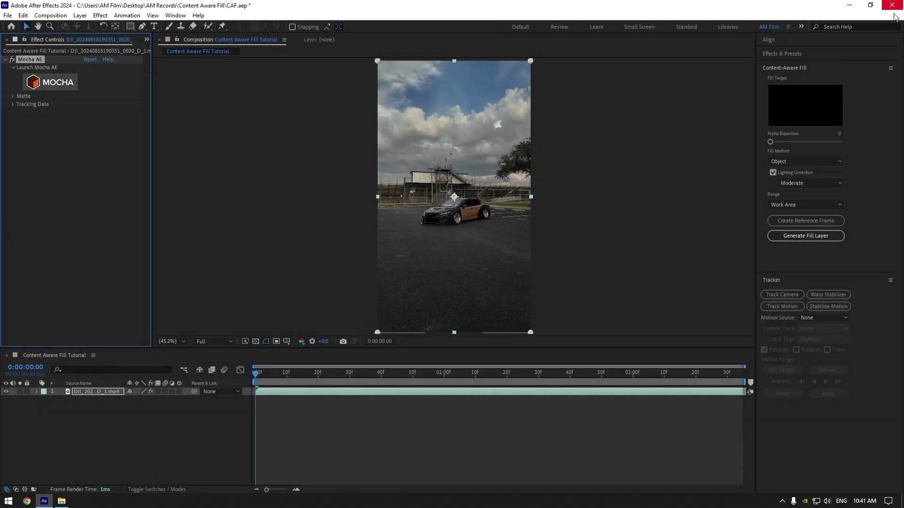
click(12, 96)
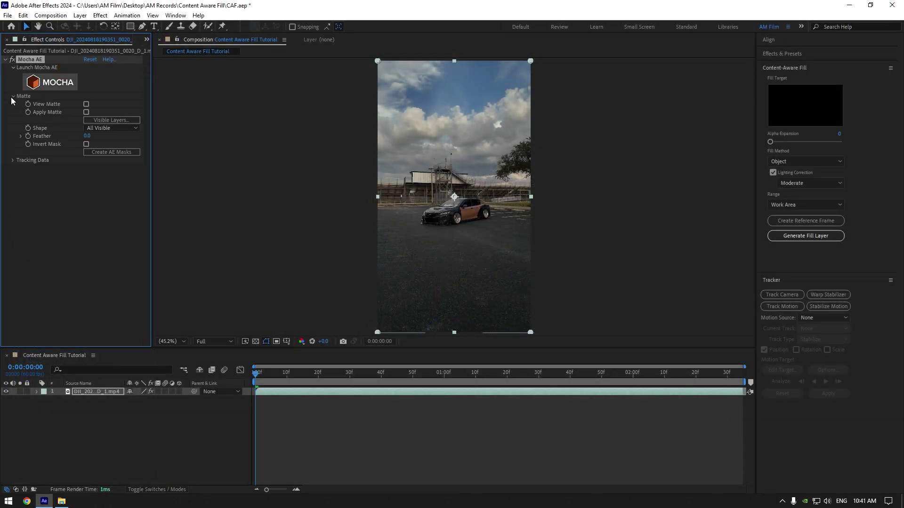
click(114, 152)
Set the mask mode to Subtract and scrub later to check the cut-out.
key(m)
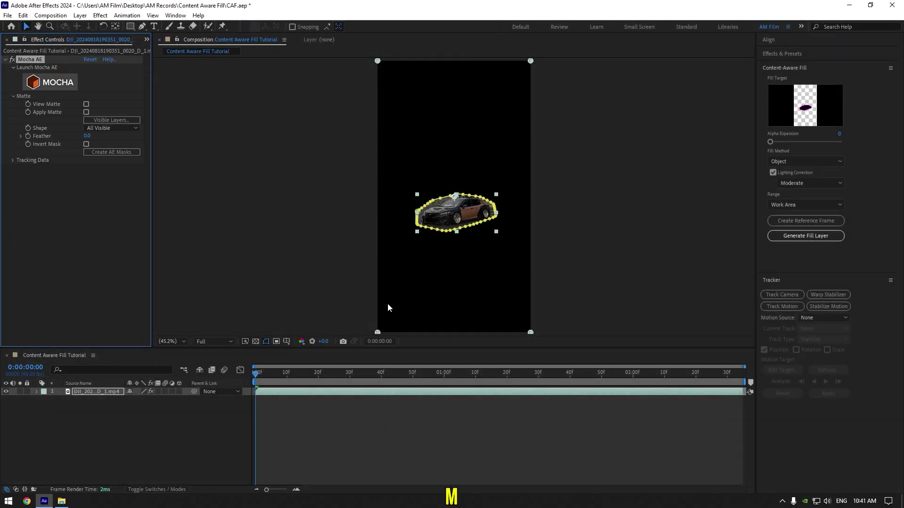
click(139, 400)
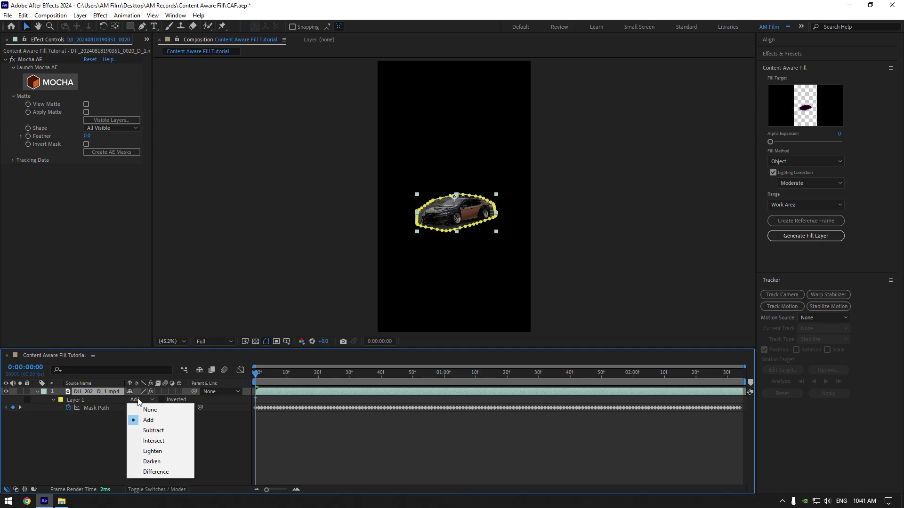
click(151, 431)
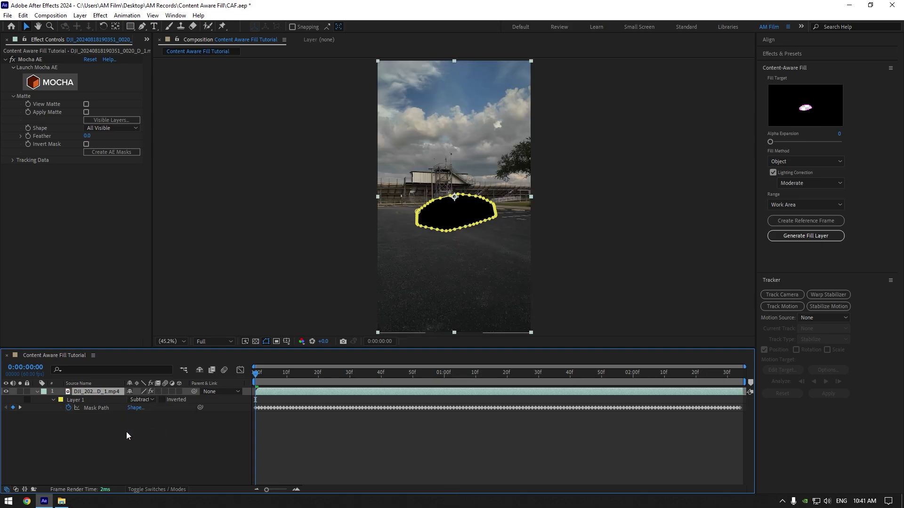
click(37, 392)
mouse_move(261, 377)
mouse_down()
mouse_move(730, 377)
mouse_move(249, 392)
mouse_up()
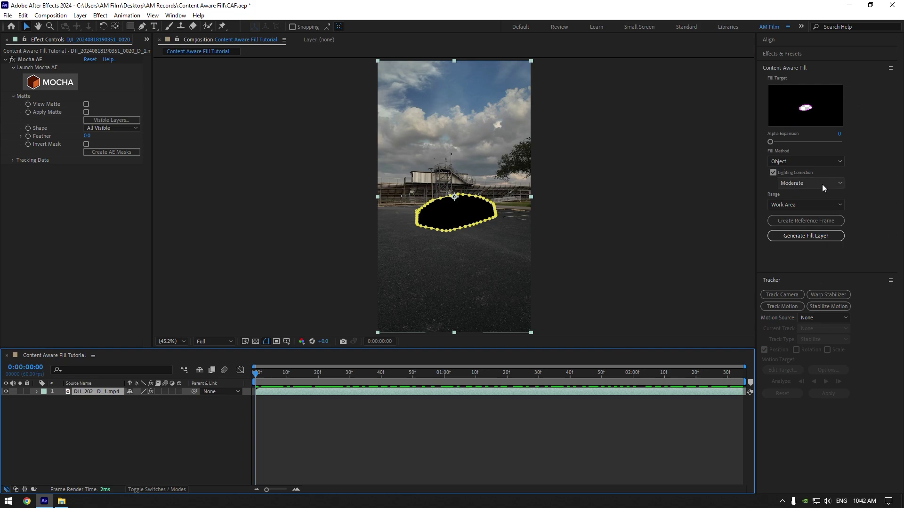
click(175, 15)
click(215, 107)
click(825, 159)
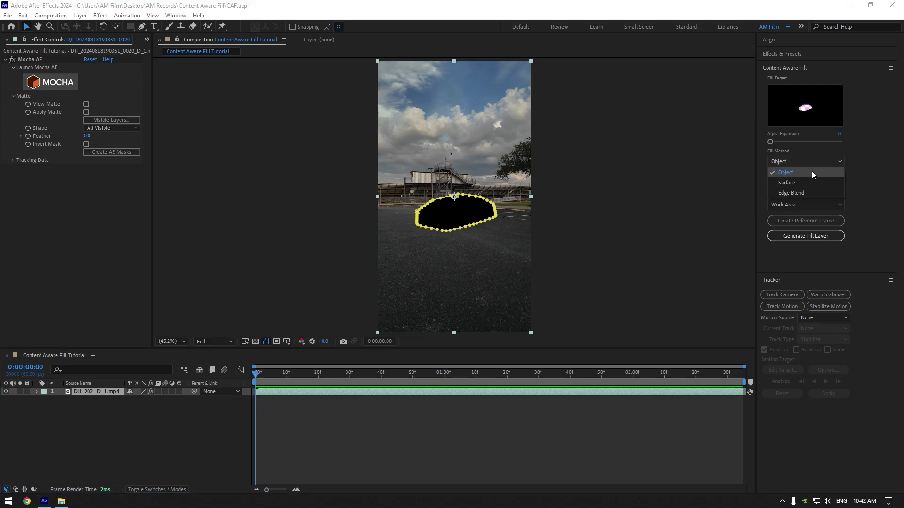
click(812, 171)
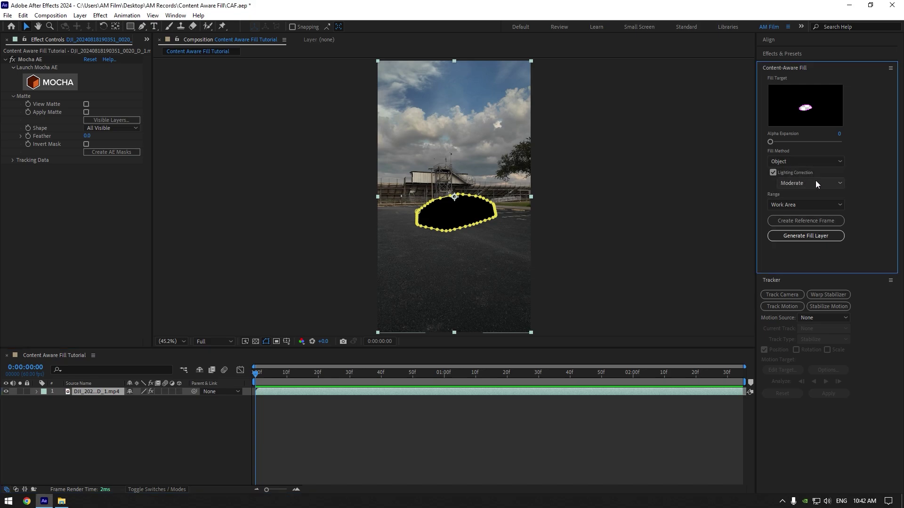
click(816, 182)
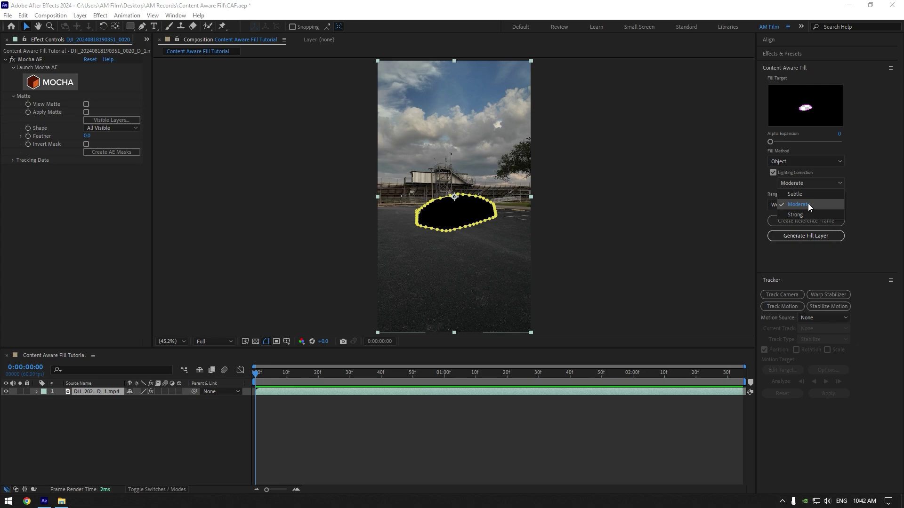
click(807, 203)
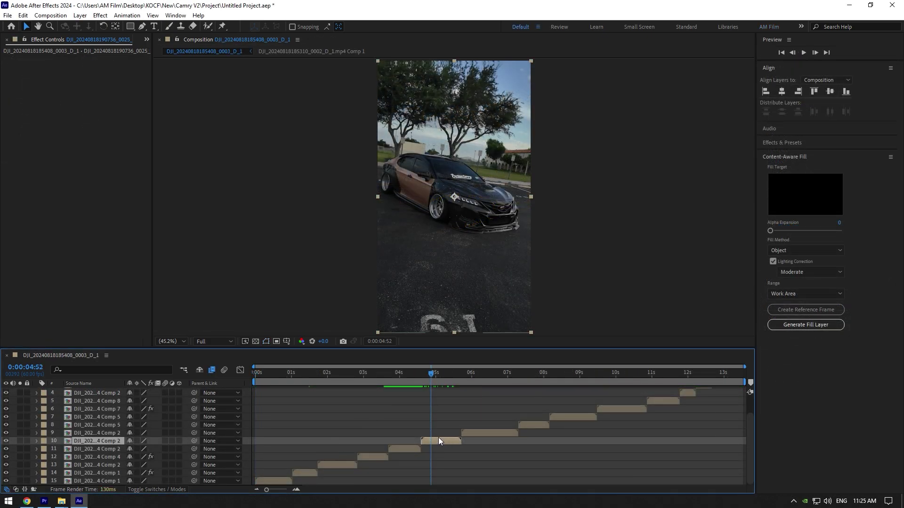
Set the work area in and out points with B and N.
mouse_move(431, 374)
mouse_down()
mouse_move(439, 374)
mouse_move(421, 374)
mouse_up()
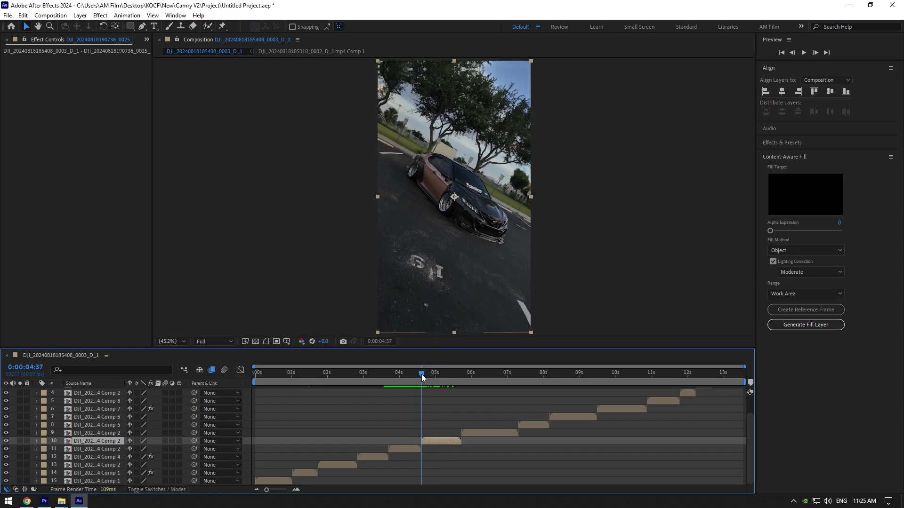
key(b)
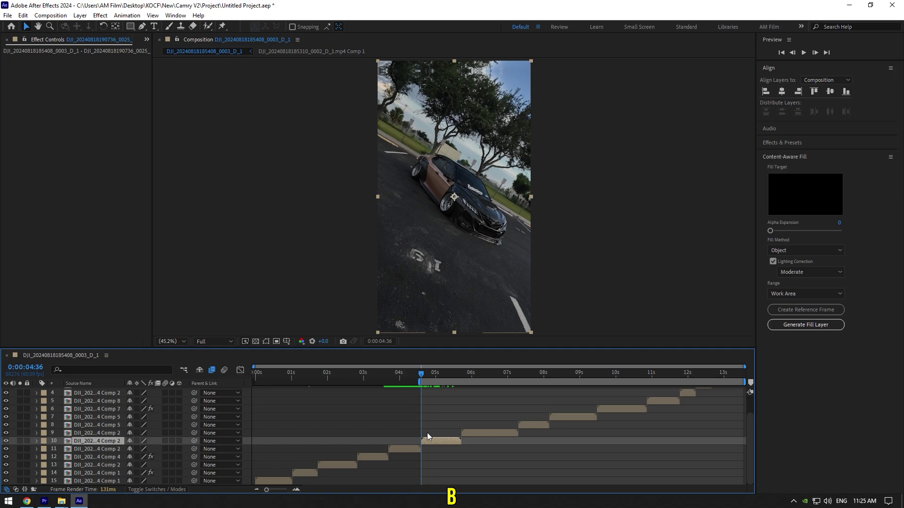
drag(423, 379, 462, 373)
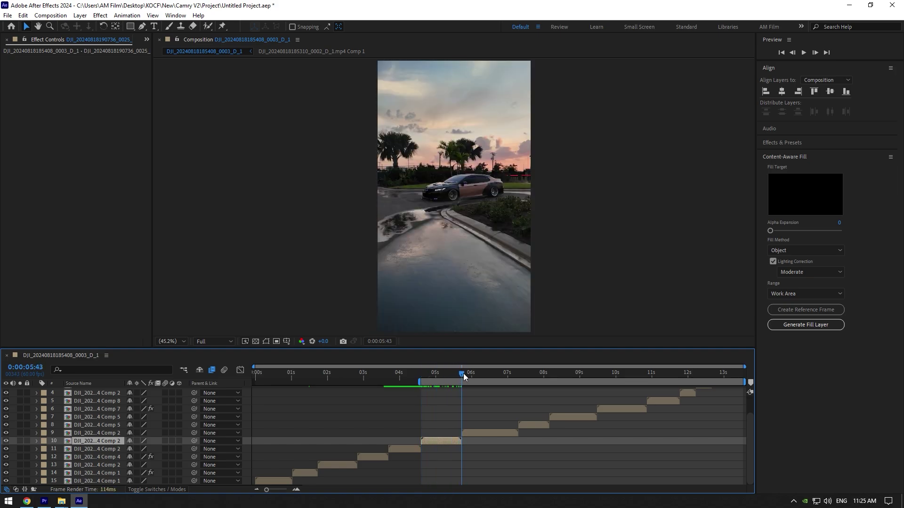
key(n)
click(441, 386)
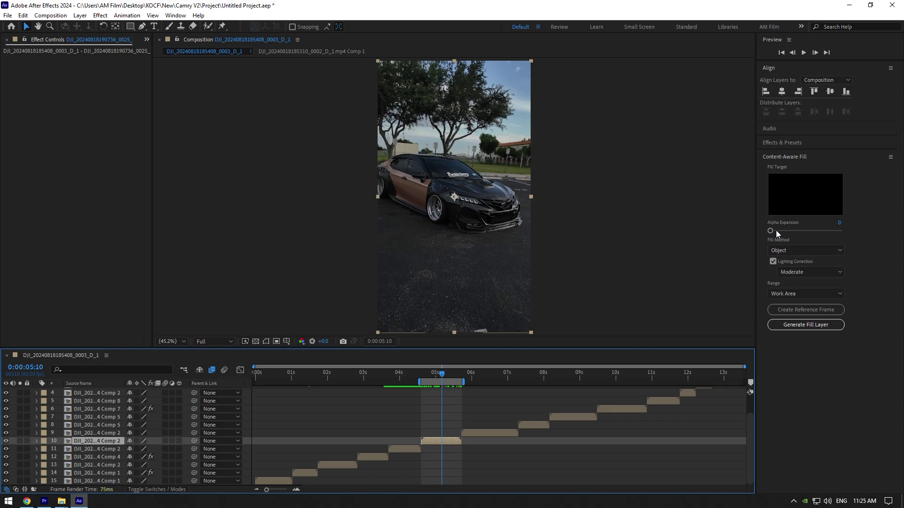
Set fill Range to Work Area, stretch the work area over the clip, and create a reference frame.
click(786, 294)
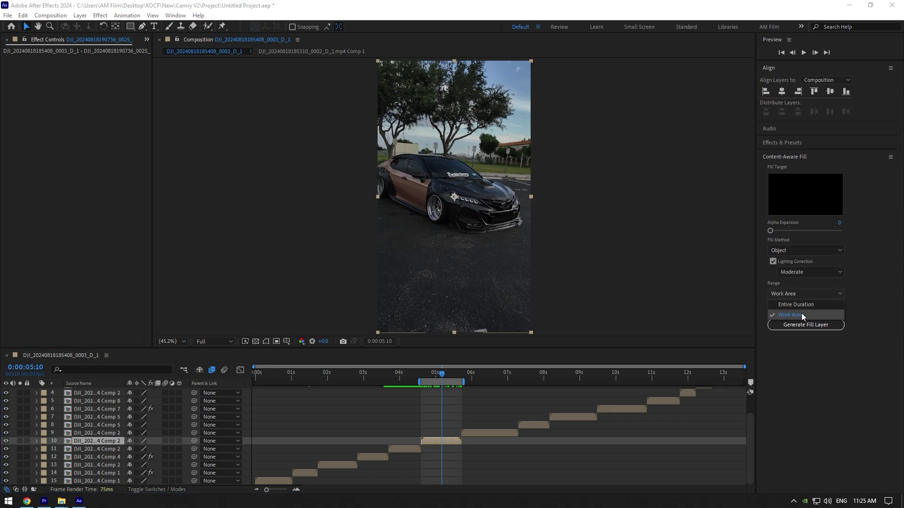
click(801, 312)
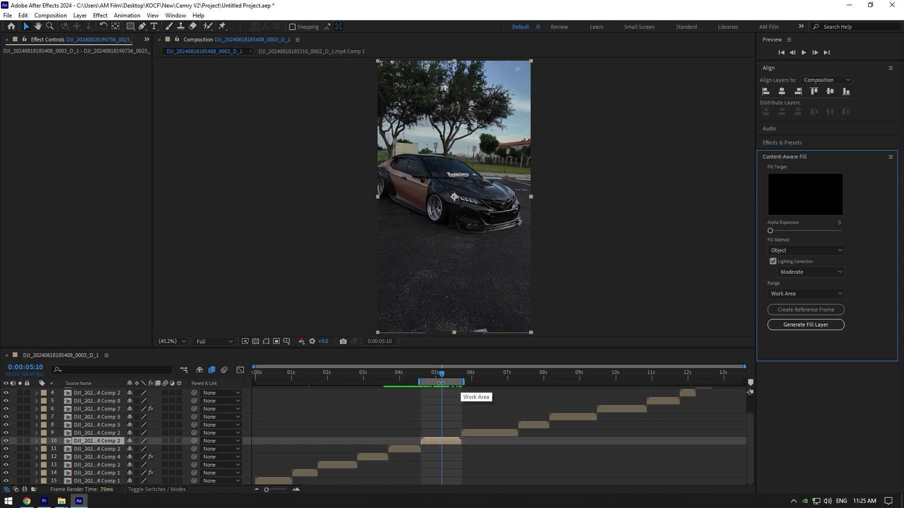
drag(463, 382, 862, 374)
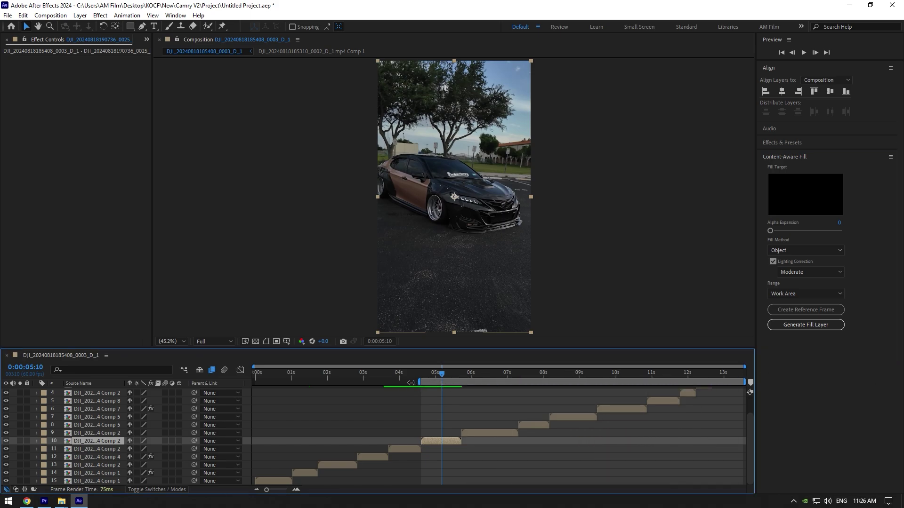
drag(419, 382, 157, 378)
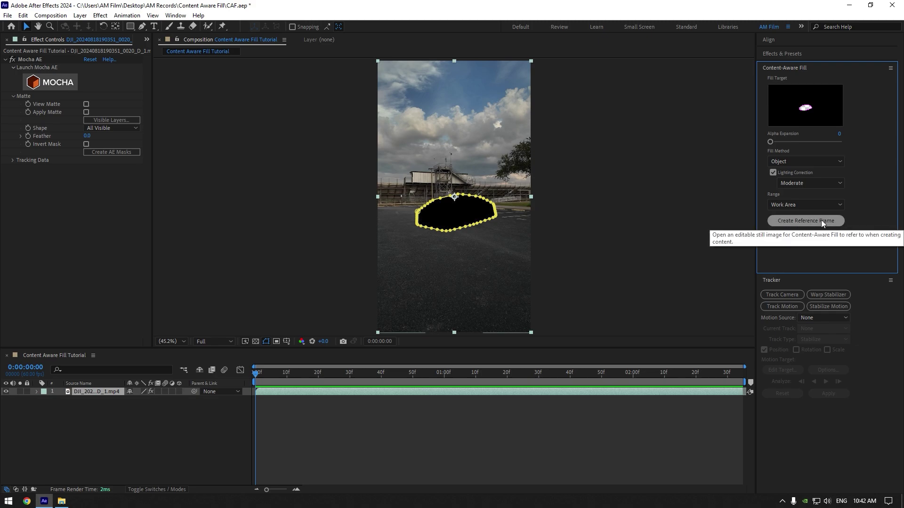
click(821, 219)
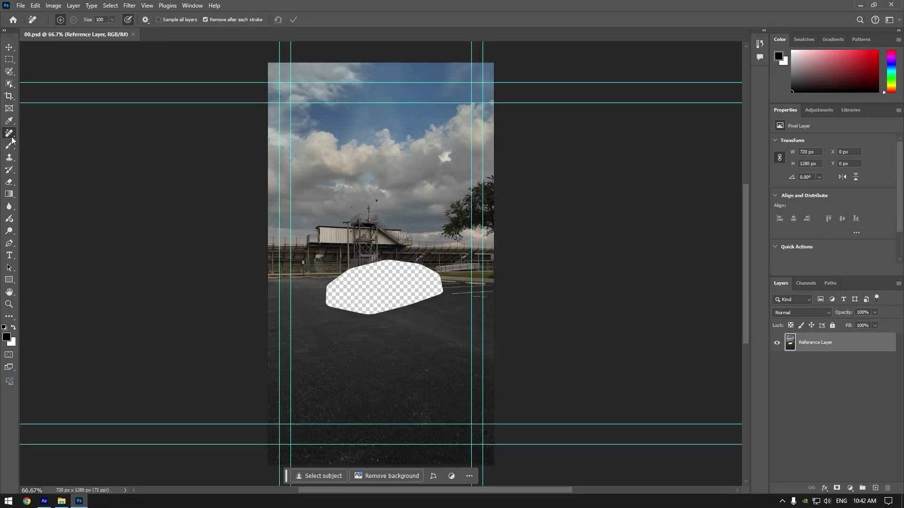
Use the Remove Tool to paint away the transparent patch and small blemishes.
right_click(12, 136)
click(37, 143)
mouse_move(338, 282)
mouse_down()
mouse_move(383, 307)
mouse_move(361, 268)
mouse_move(412, 289)
mouse_up()
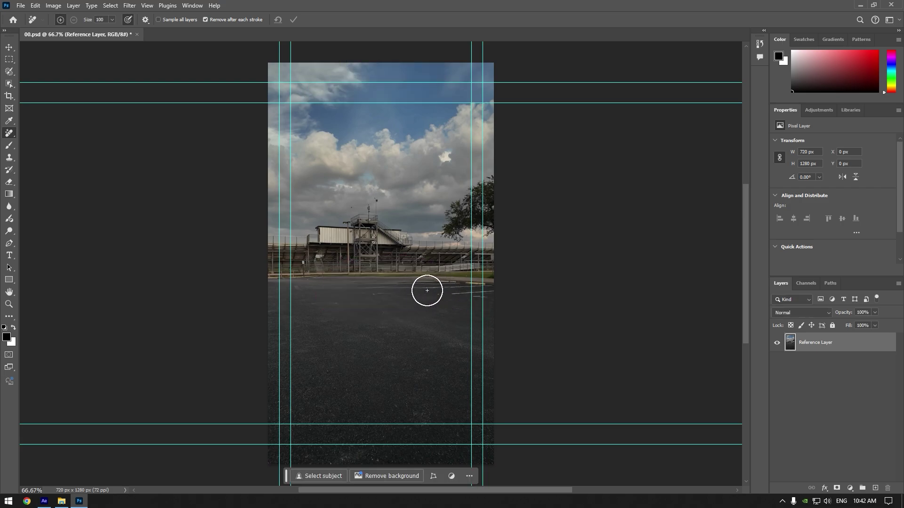
key(bracketleft)
key(bracketleft)
drag(437, 282, 449, 282)
key(bracketleft)
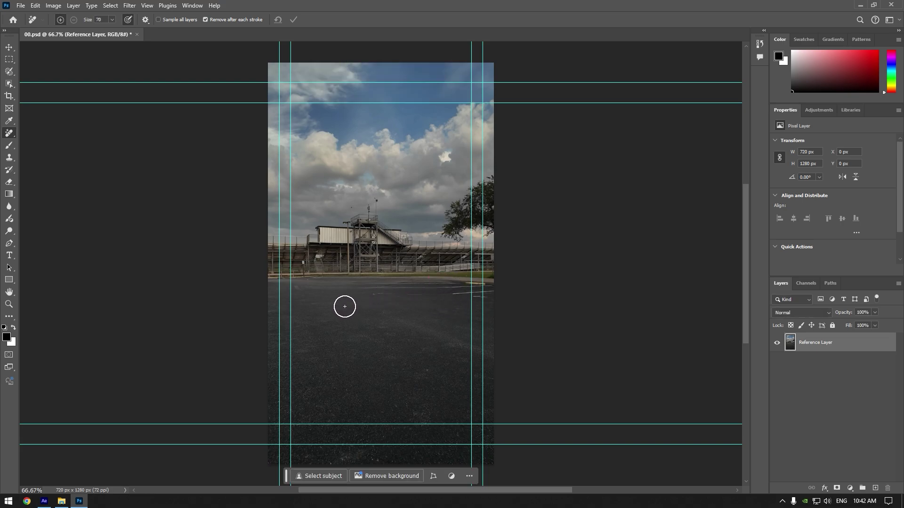
click(374, 298)
Save the patched reference frame.
key(ctrl+s)
click(18, 6)
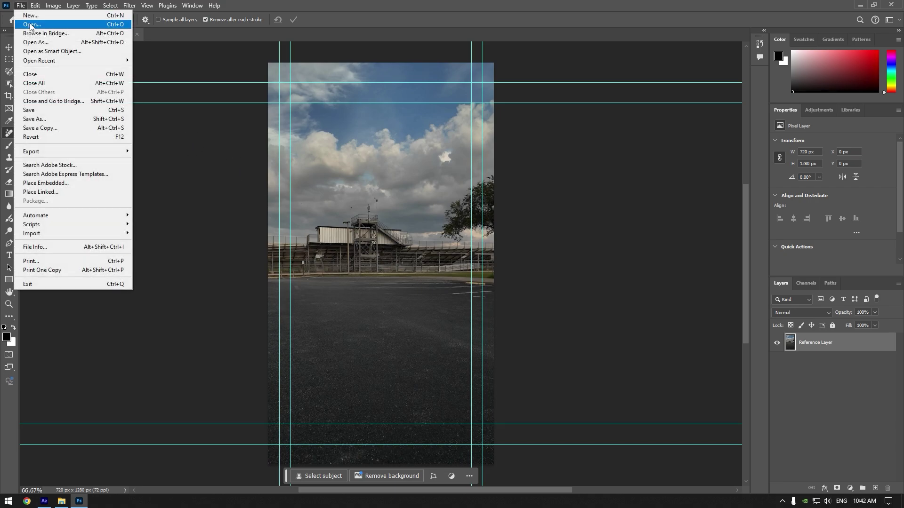
click(71, 110)
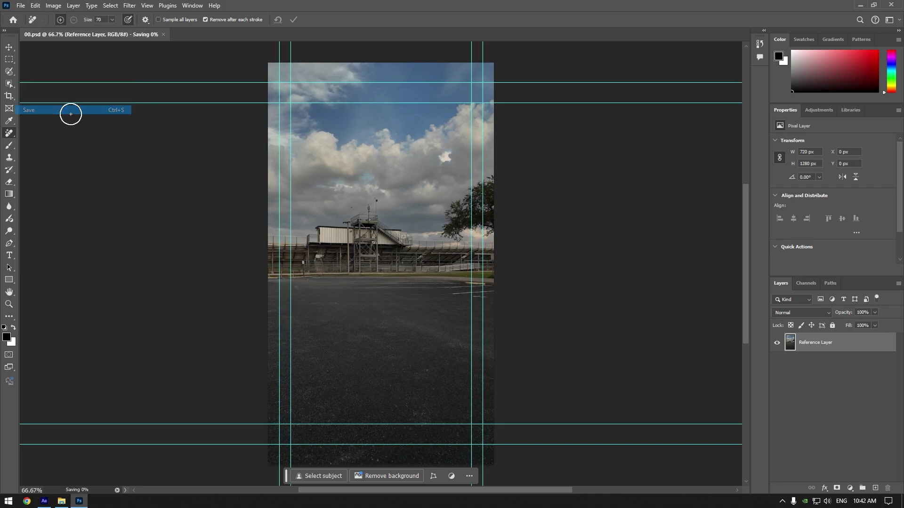
Close Photoshop, select the Reference Frame layer, generate a fill layer, and scrub to preview.
click(891, 4)
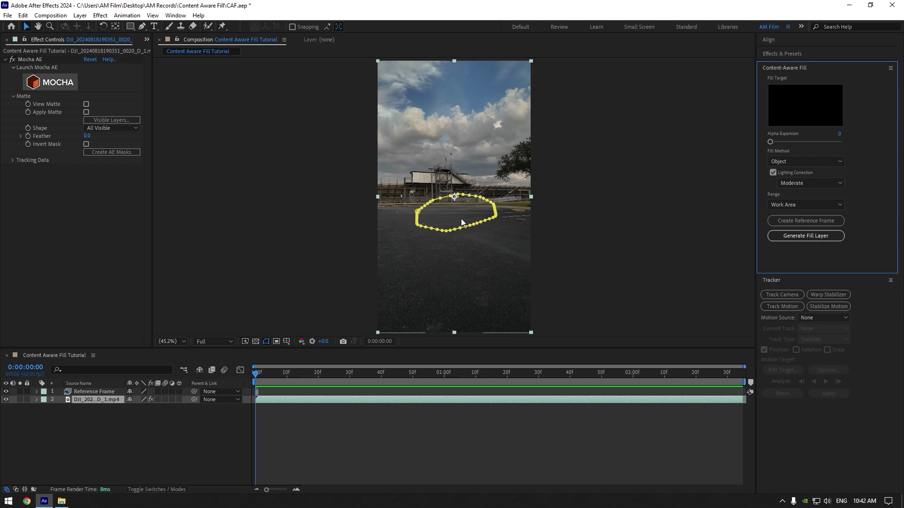
click(219, 422)
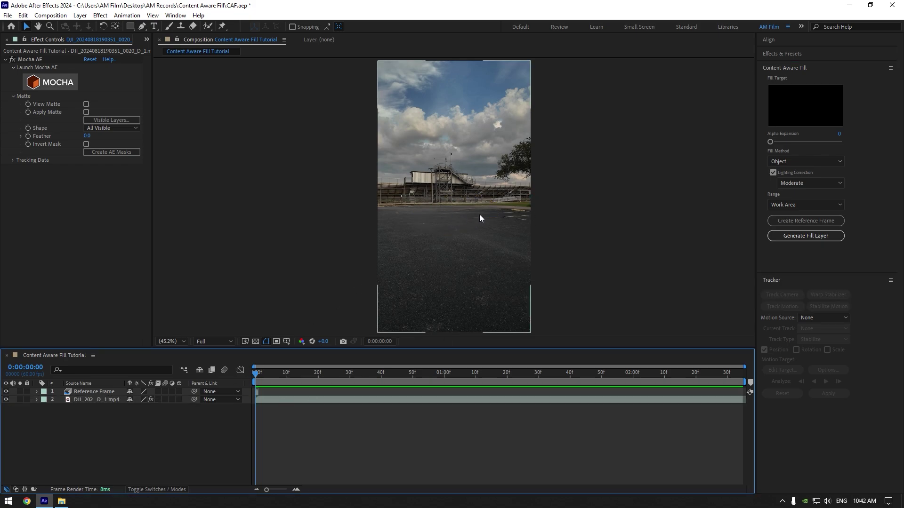
click(94, 391)
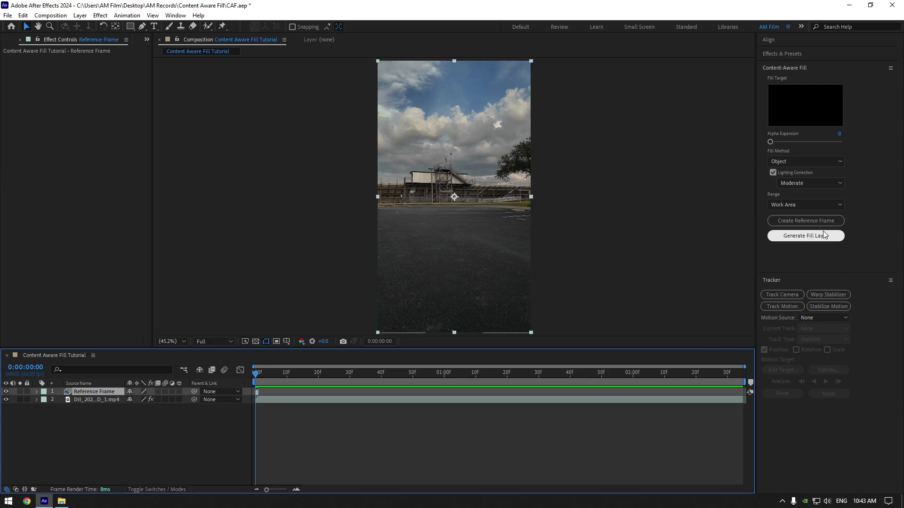
click(810, 237)
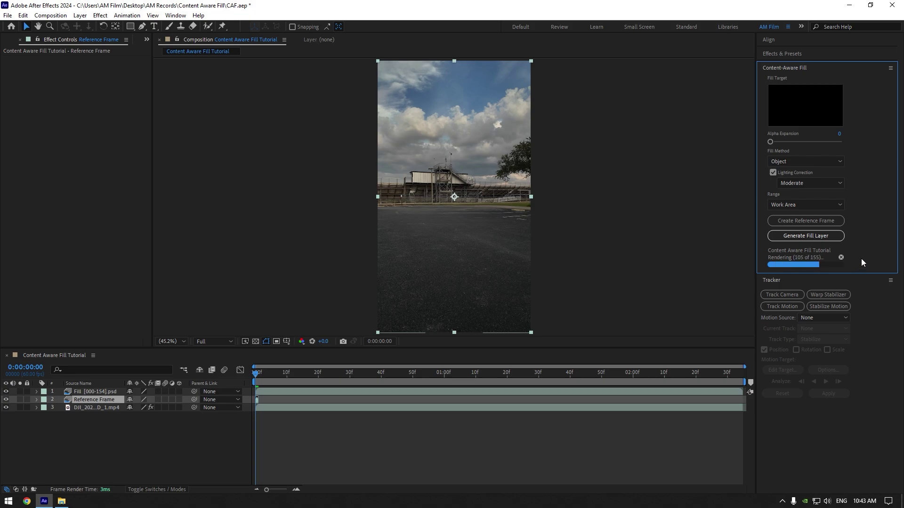
mouse_move(276, 373)
mouse_down()
mouse_move(674, 374)
mouse_move(368, 382)
mouse_move(648, 374)
mouse_move(538, 374)
mouse_up()
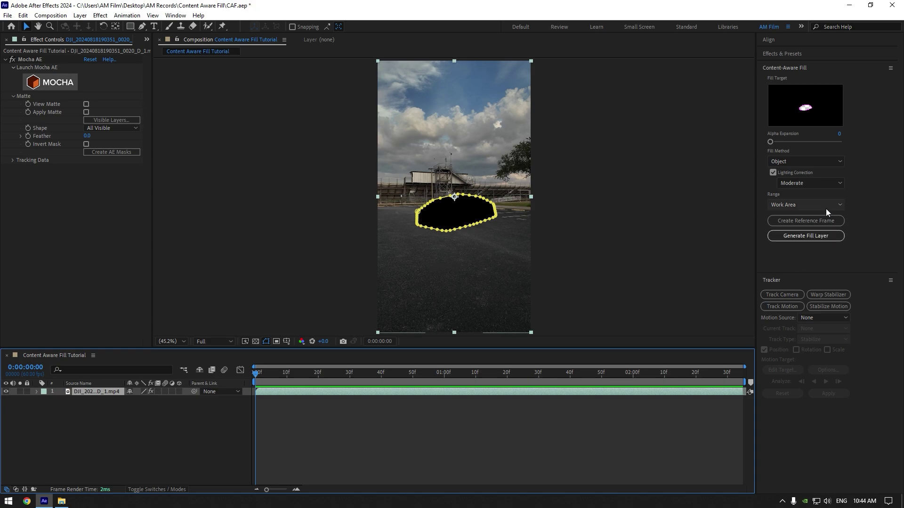
Generate the fill layer, hide the mask outline, and view the composition at 100%.
click(817, 238)
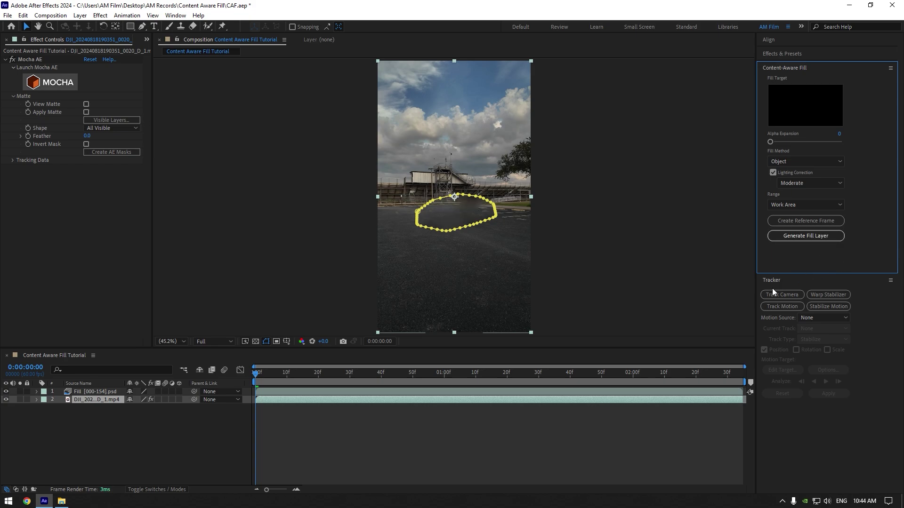
click(266, 341)
key(/)
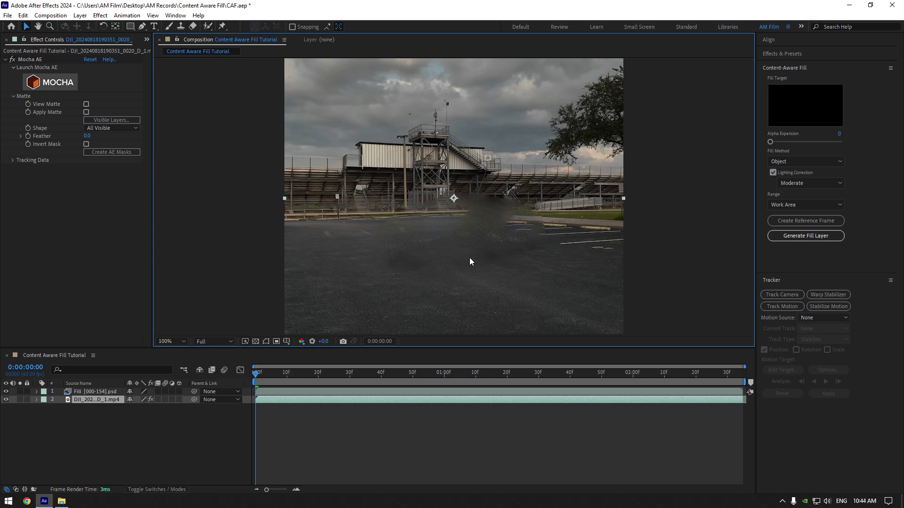